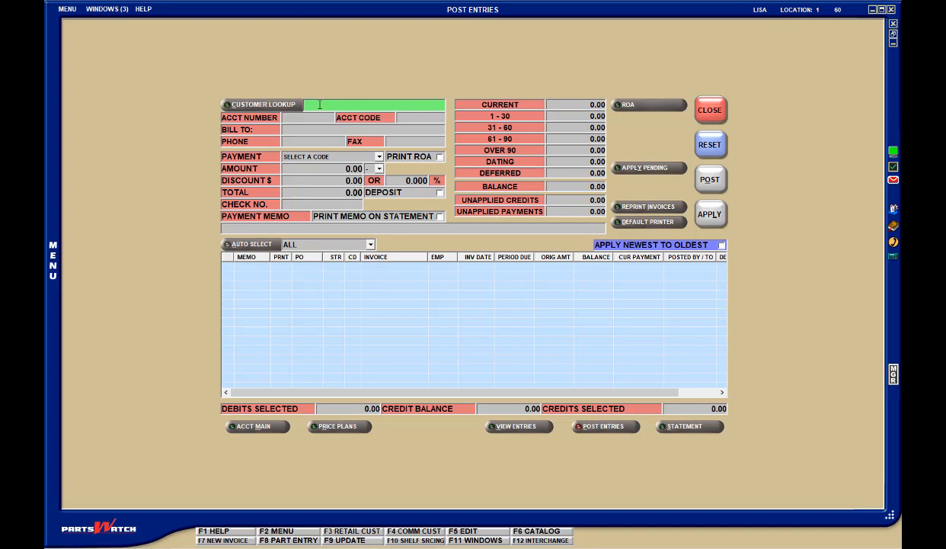
Step: Look up the Johnston Repairs account by its account number
type("18")
key("Return")
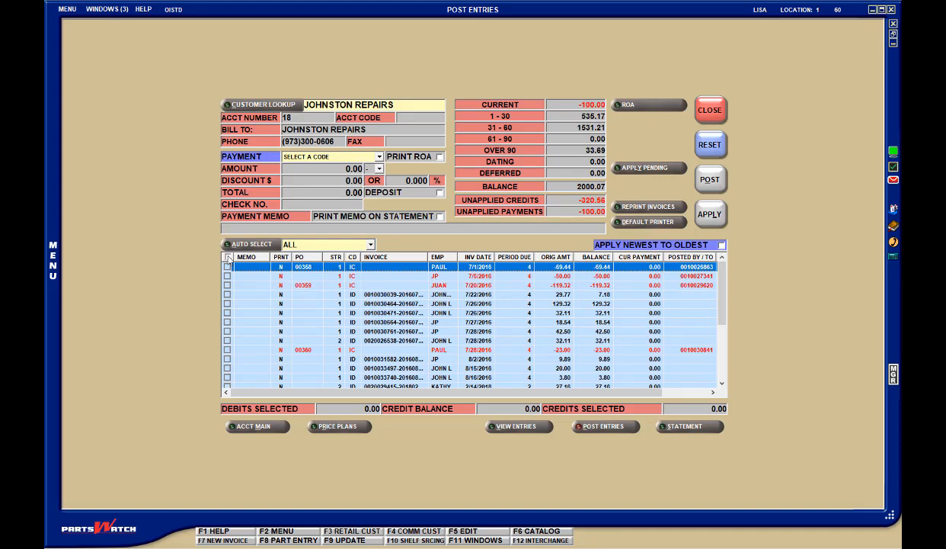
Step: Try selecting entries all at once, clear them, and select the three oldest invoices individually
left_click(227, 257)
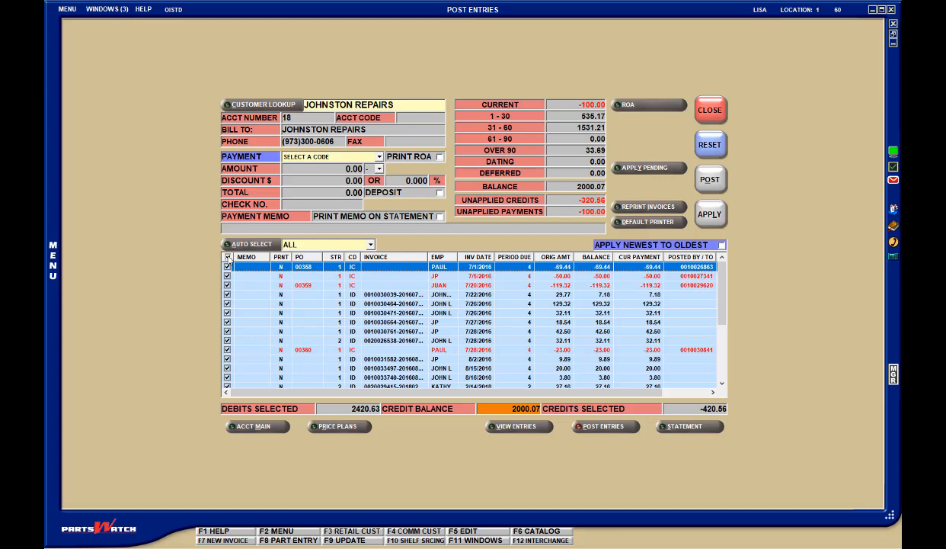
left_click(227, 257)
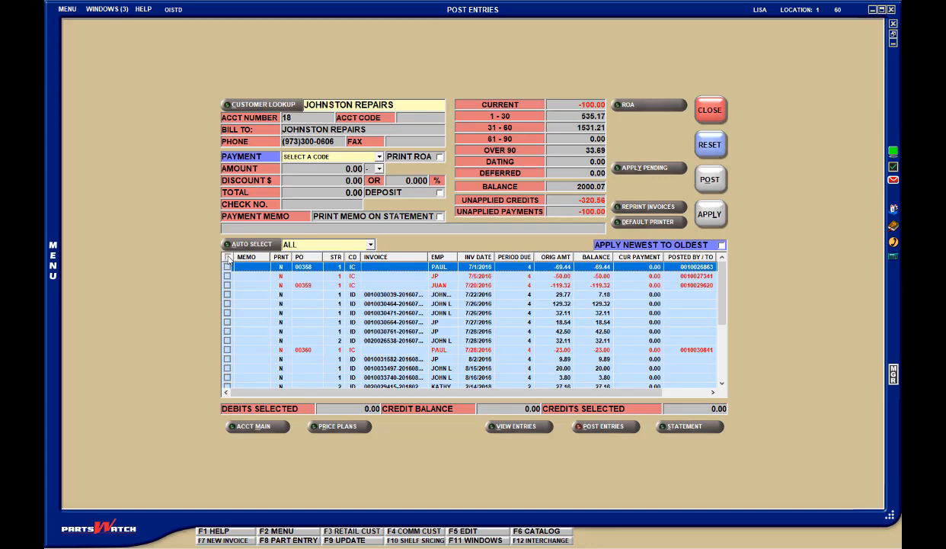
left_click(227, 294)
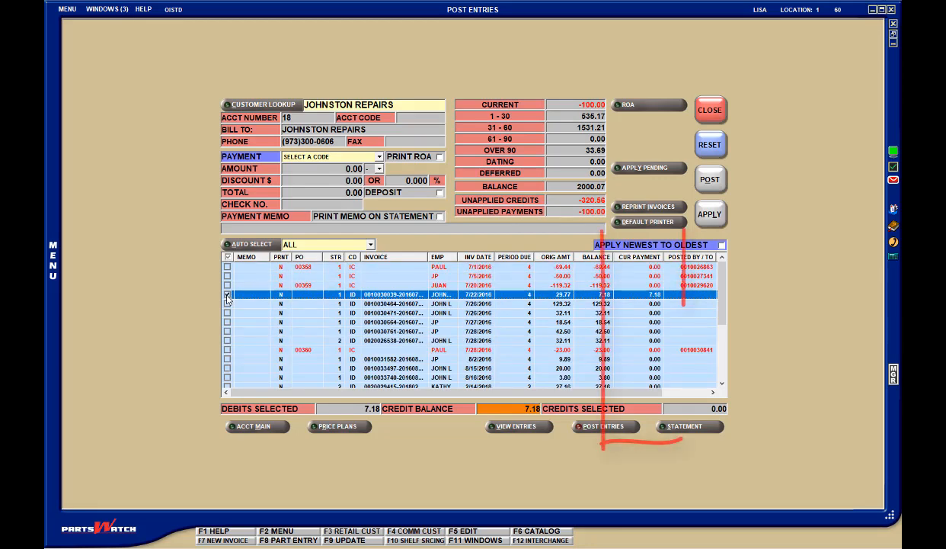
left_click(226, 304)
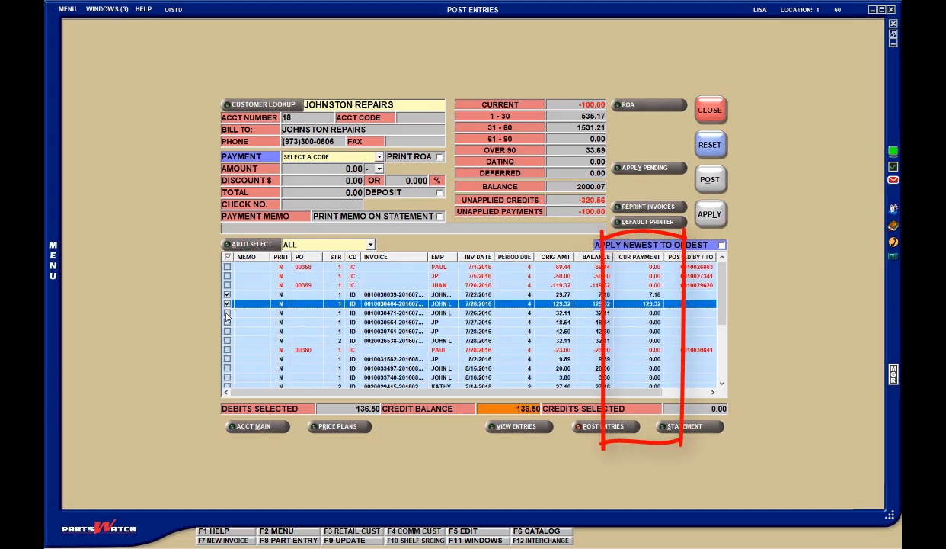
left_click(226, 314)
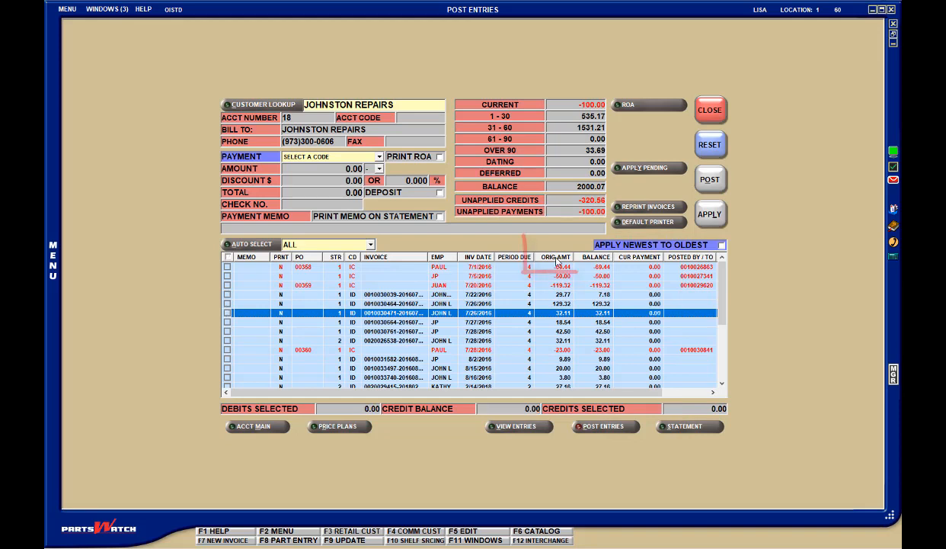
Step: Sort the entries by original amount and select the -100.00 payment dated 4/11/2018
left_click(555, 257)
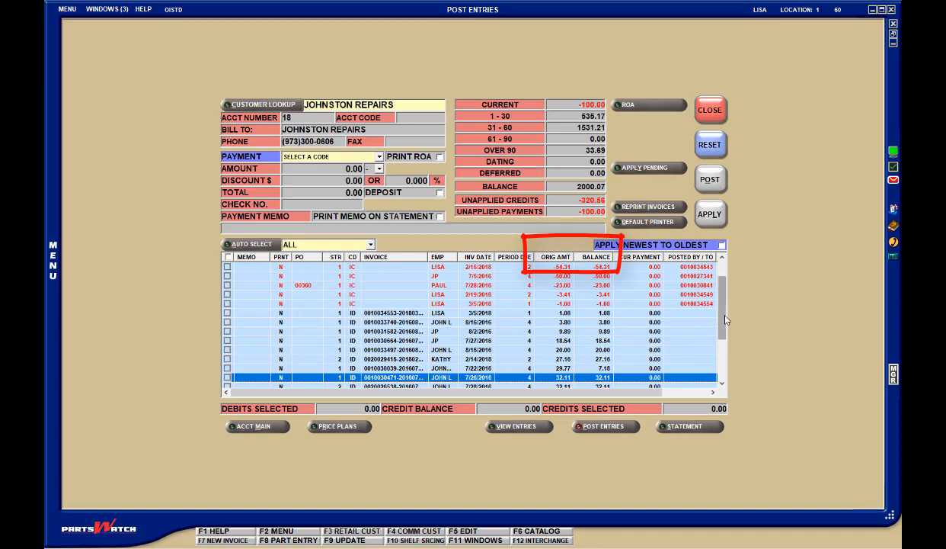
scroll(704, 306, "up", 1)
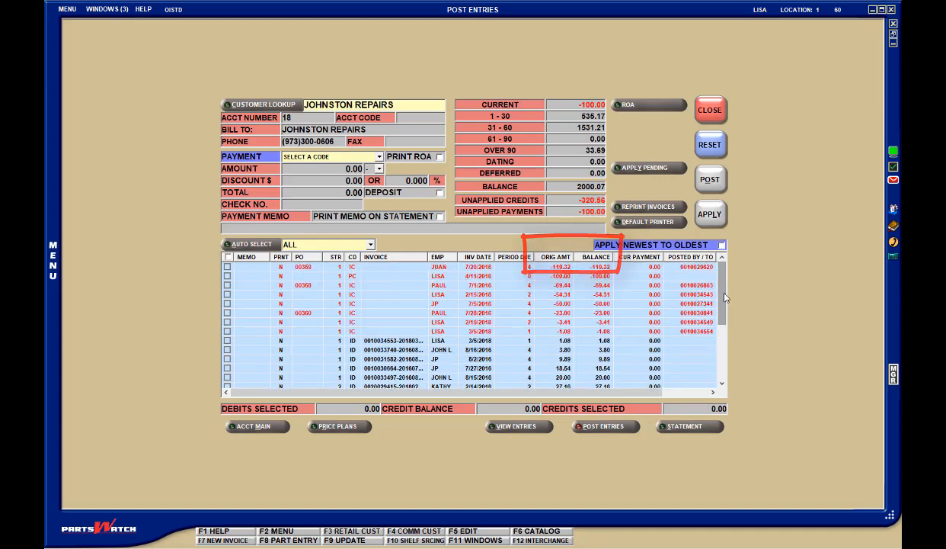
left_click(227, 276)
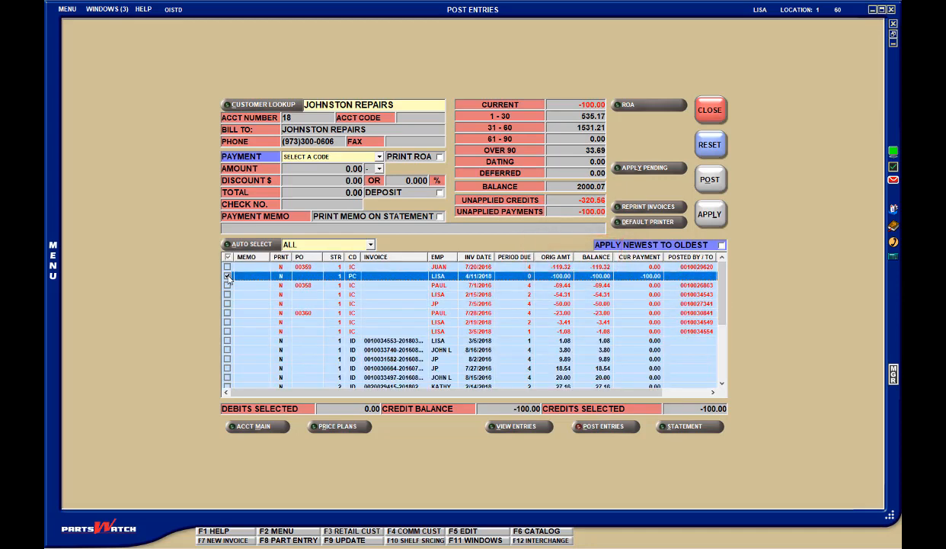
Step: Select the eight smallest invoices by original amount, from 1.08 through the 32.11 invoice dated 7/26/2016
left_click(227, 341)
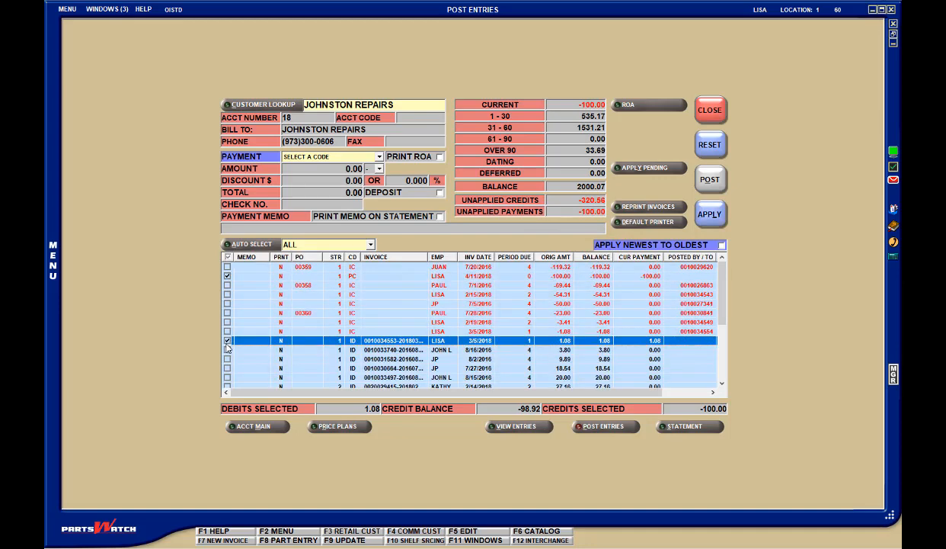
left_click(227, 350)
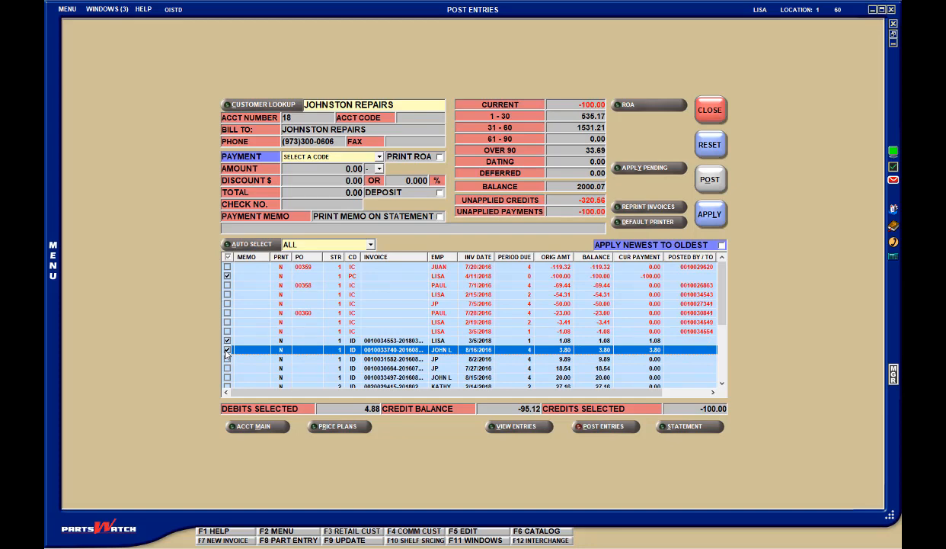
key("Down")
key("space")
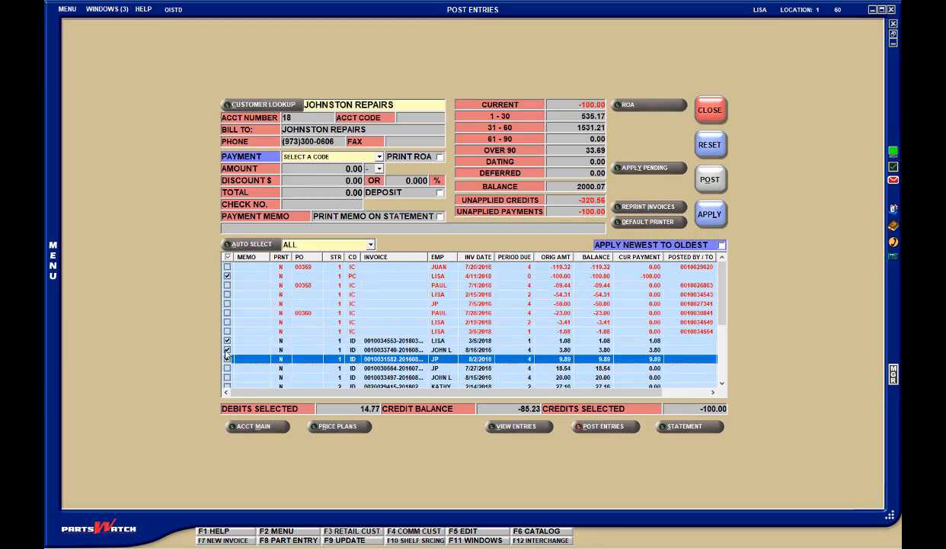
key("Down")
key("space")
key("Down")
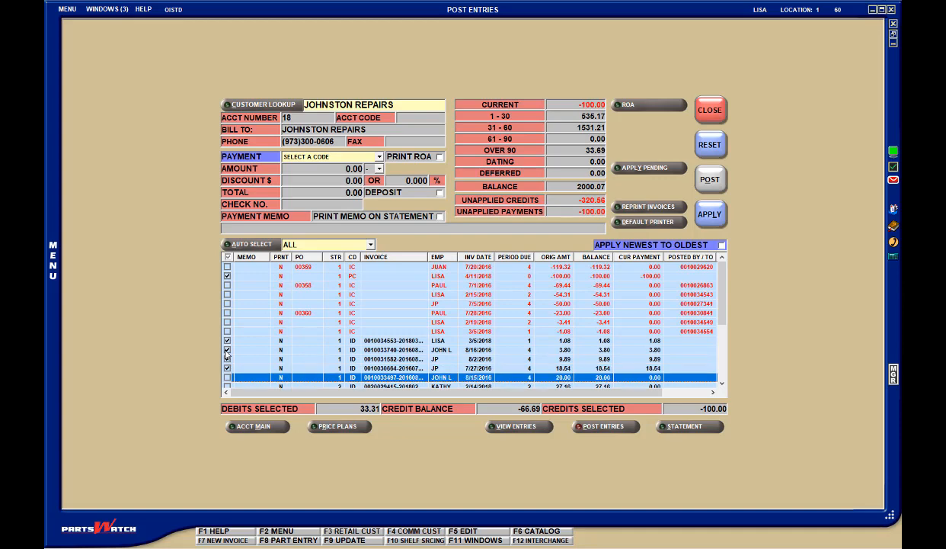
key("space")
key("Down")
key("space")
key("Down")
key("space")
key("Down")
key("space")
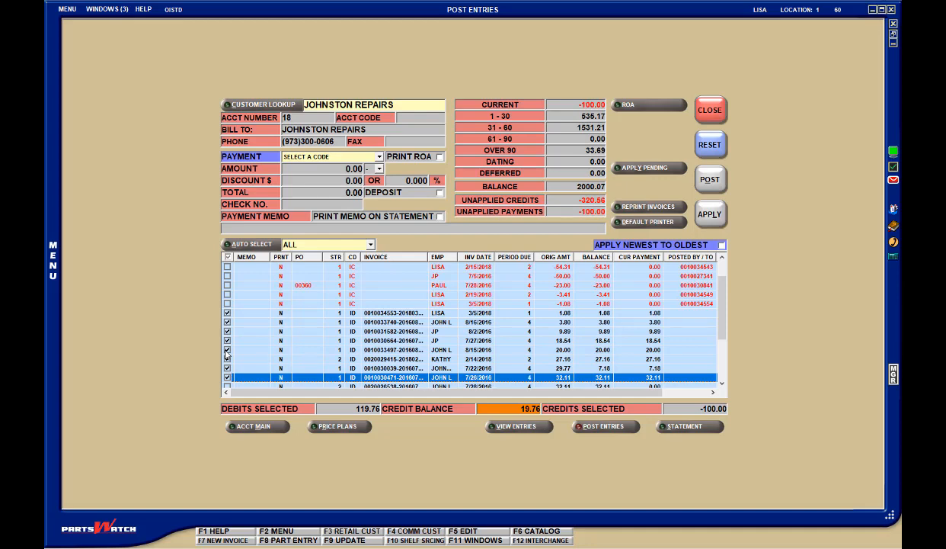
Step: Calculate 32.11 minus 19.76 in the calculator
left_click(893, 257)
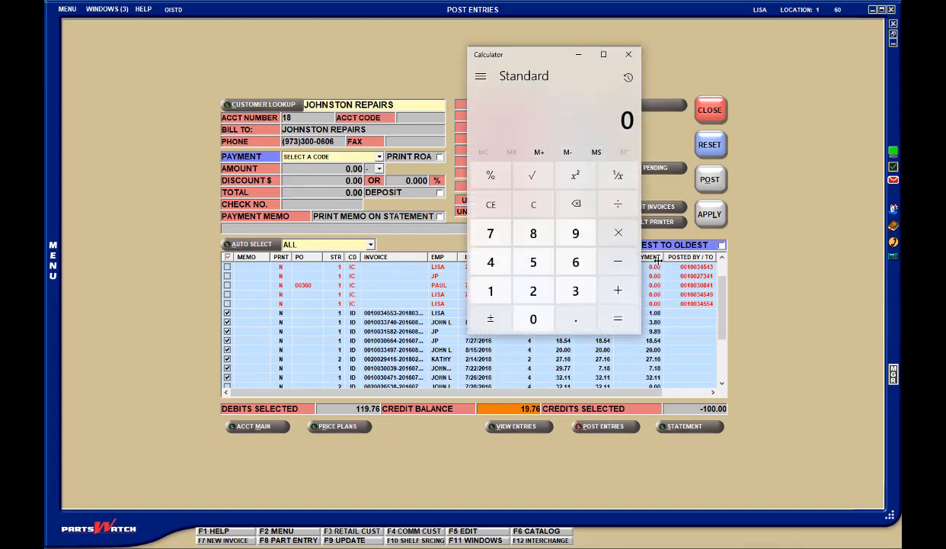
type("32.11 - 19.7")
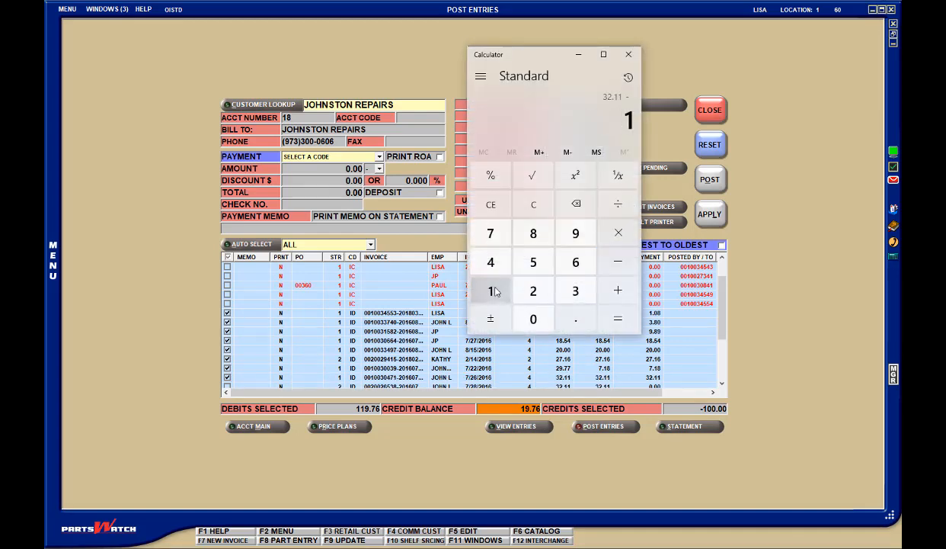
left_click(564, 260)
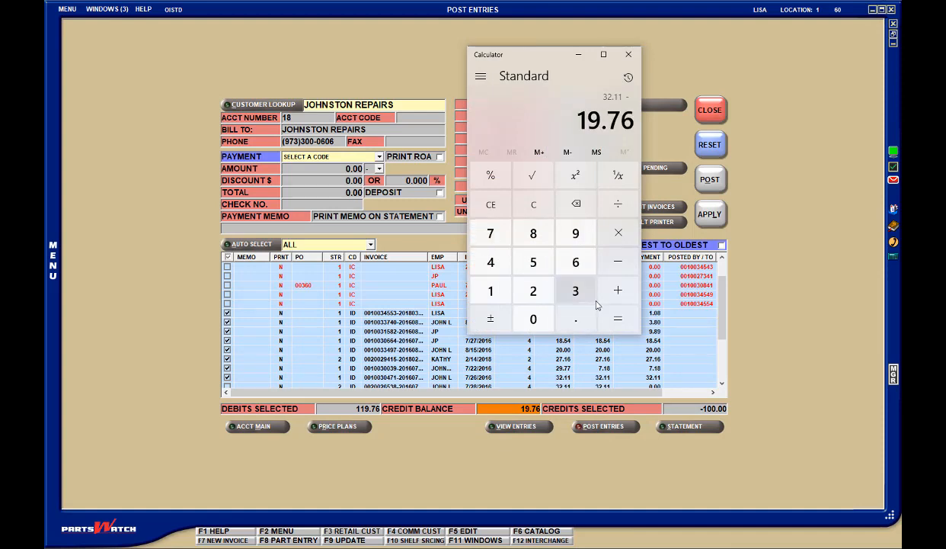
left_click(617, 324)
left_click(628, 54)
Step: Set the current payment of the 32.11 invoice dated 7/26/2016 to 12.35
left_click(530, 377)
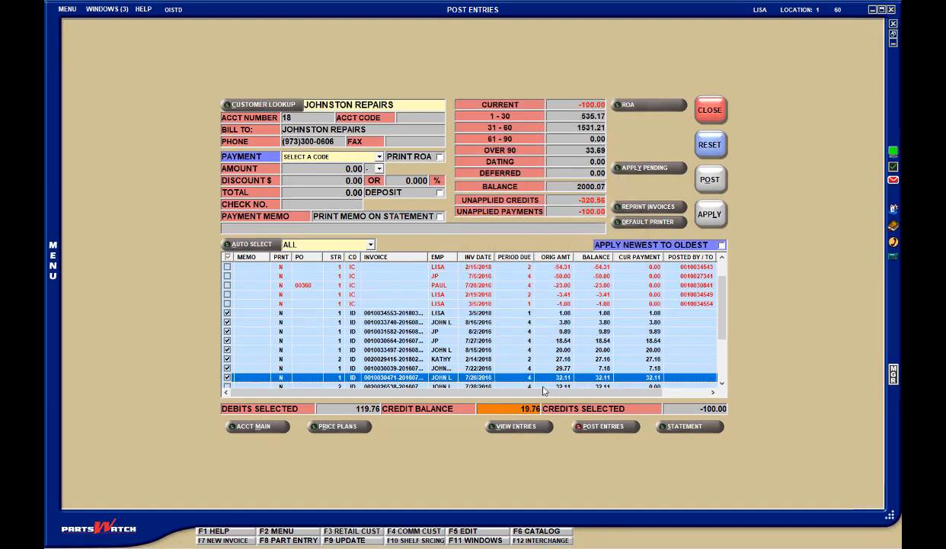
right_click(458, 378)
left_click(503, 384)
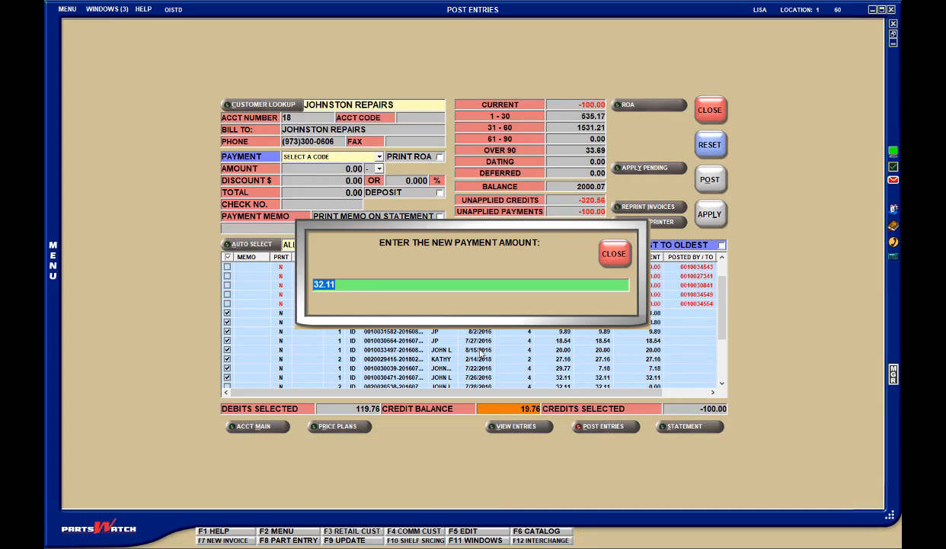
key("BackSpace")
type("12.35")
key("Return")
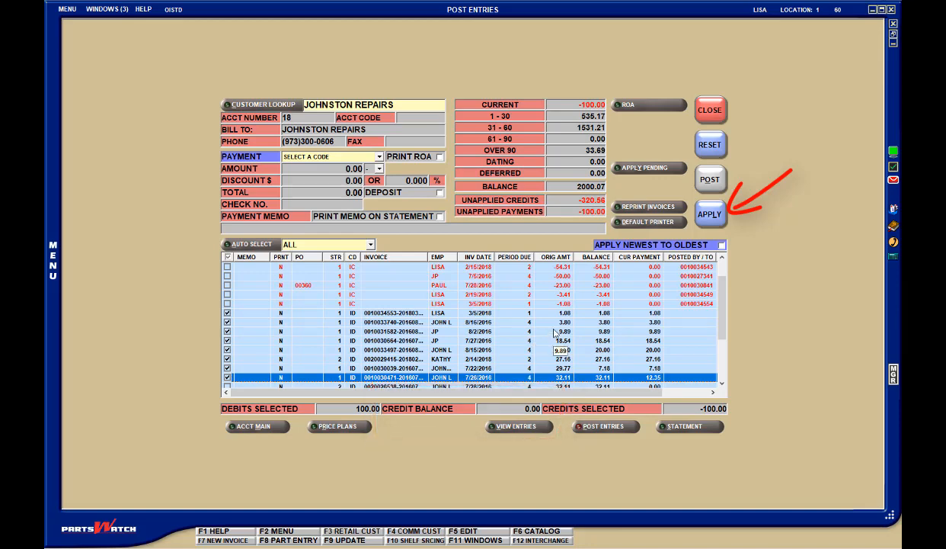
Step: Auto-select the entries with the ALL option and also select the 127.09 invoice dated 2/15/2018
left_click(263, 244)
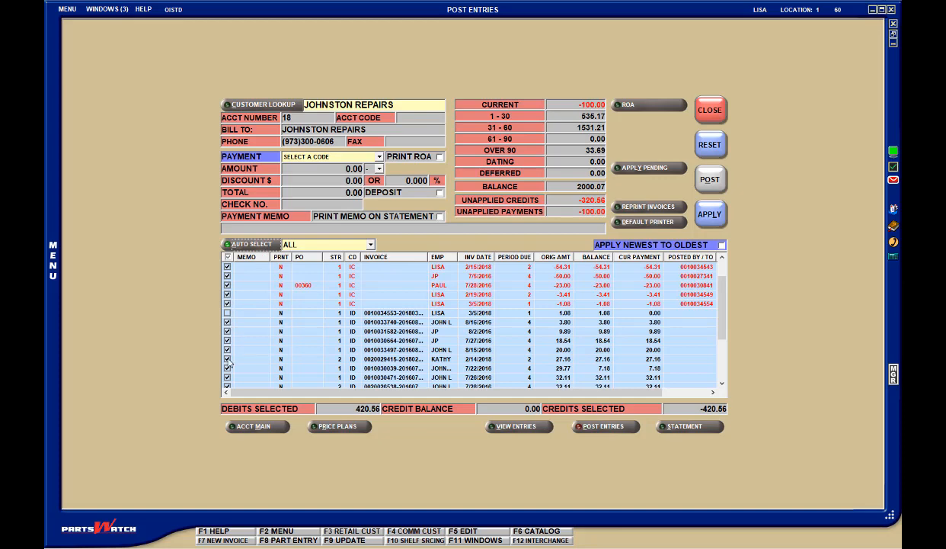
scroll(229, 331, "down", 3)
left_click(227, 331)
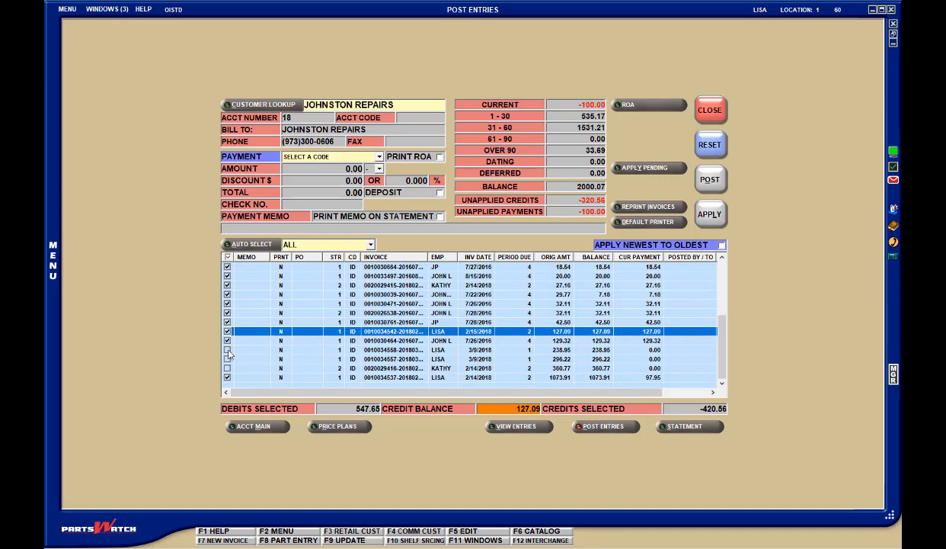
Step: Open Apply Pending and select the -69.44 credit together with the first three debit invoices
left_click(644, 169)
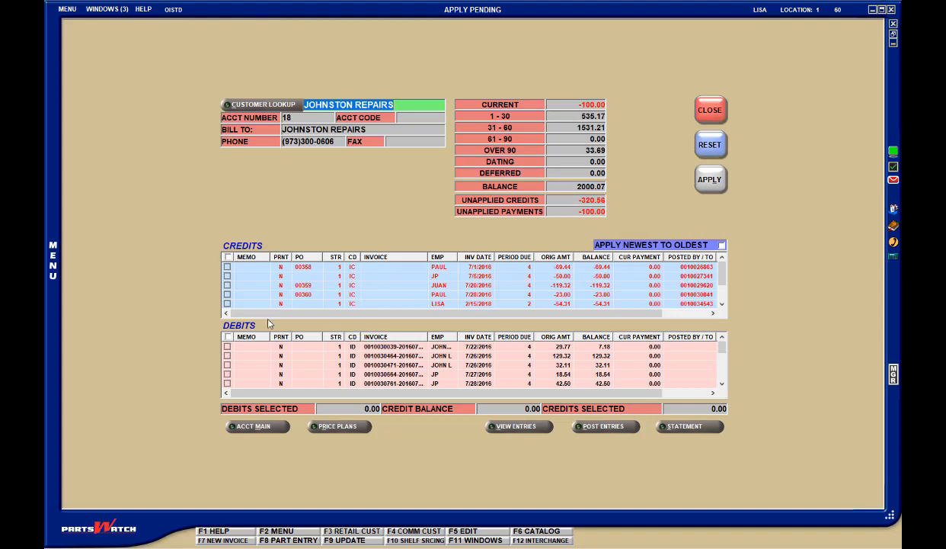
left_click(227, 267)
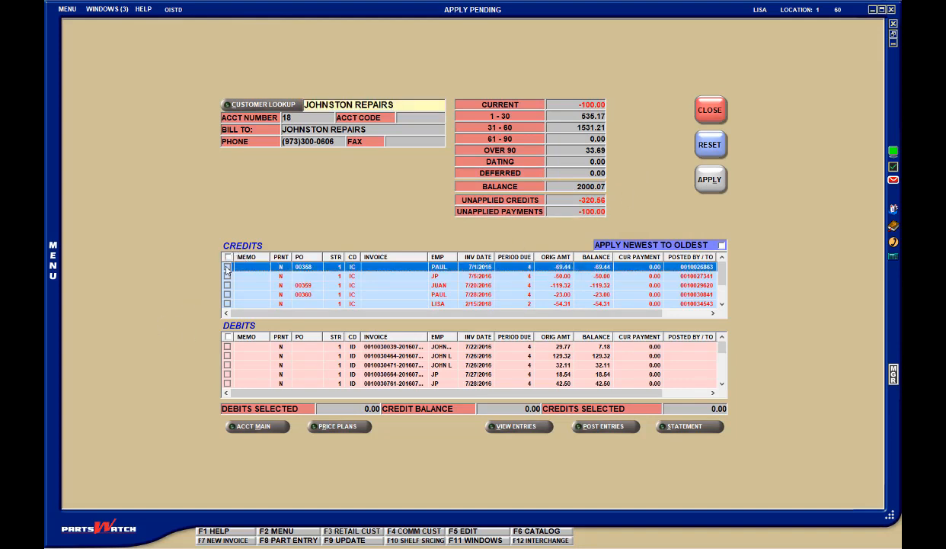
left_click(227, 267)
left_click(227, 346)
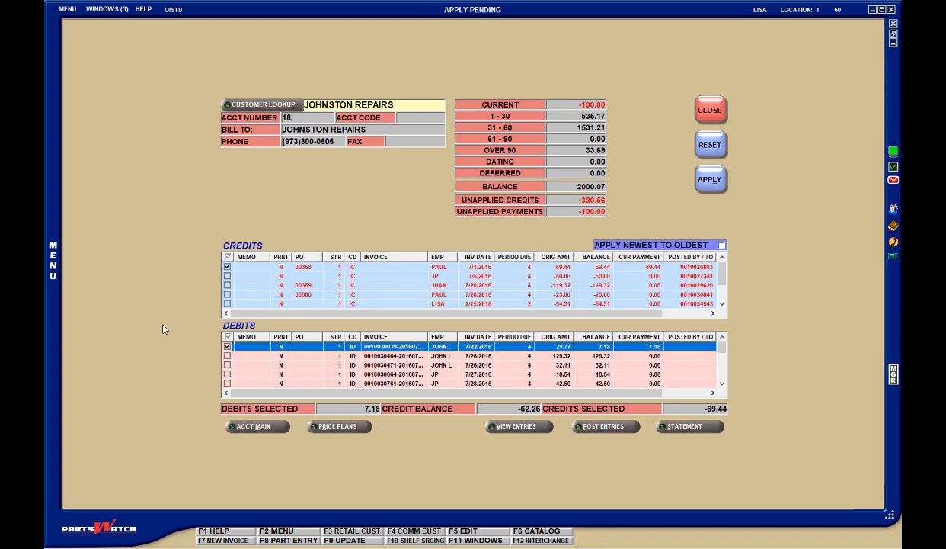
key("Down")
key("space")
key("Down")
key("space")
Step: Open the payment amount of the 129.32 debit invoice for editing
left_click(428, 358)
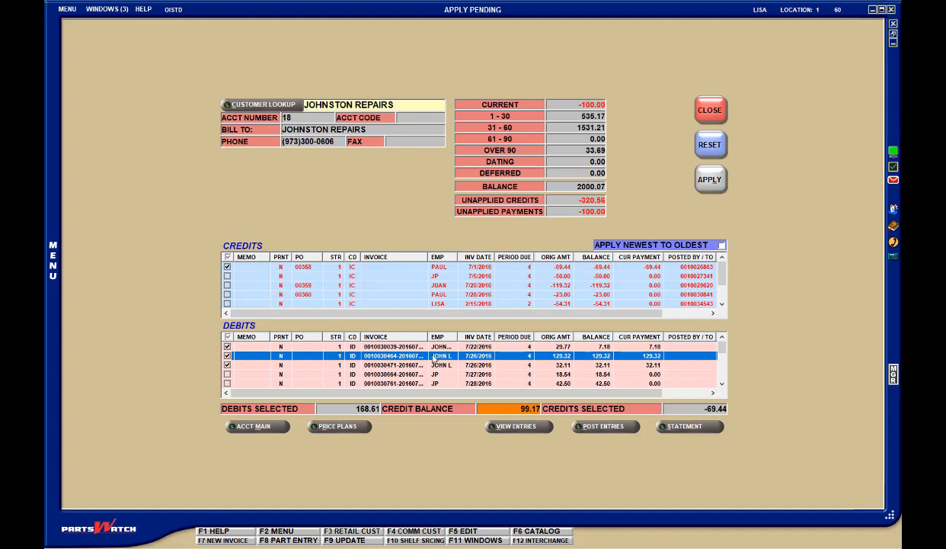
right_click(429, 358)
left_click(442, 364)
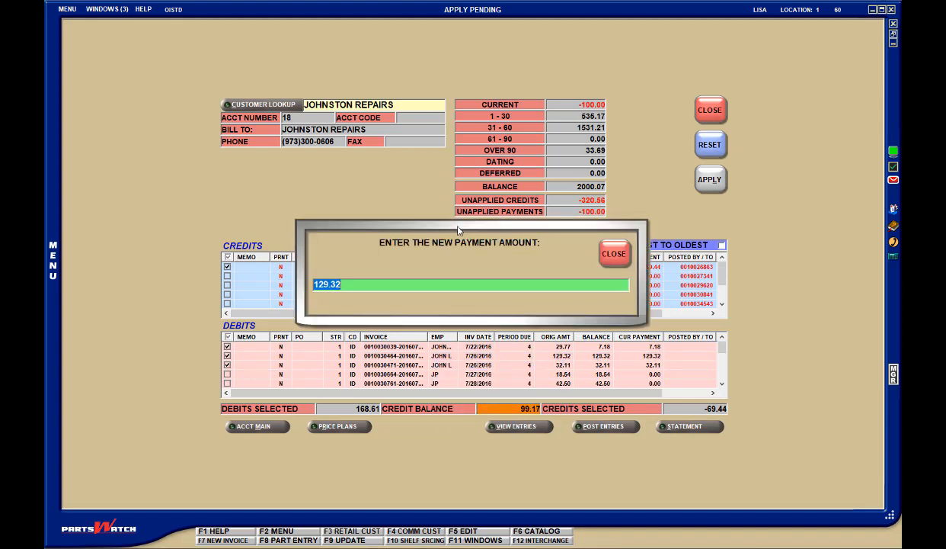
left_click(602, 251)
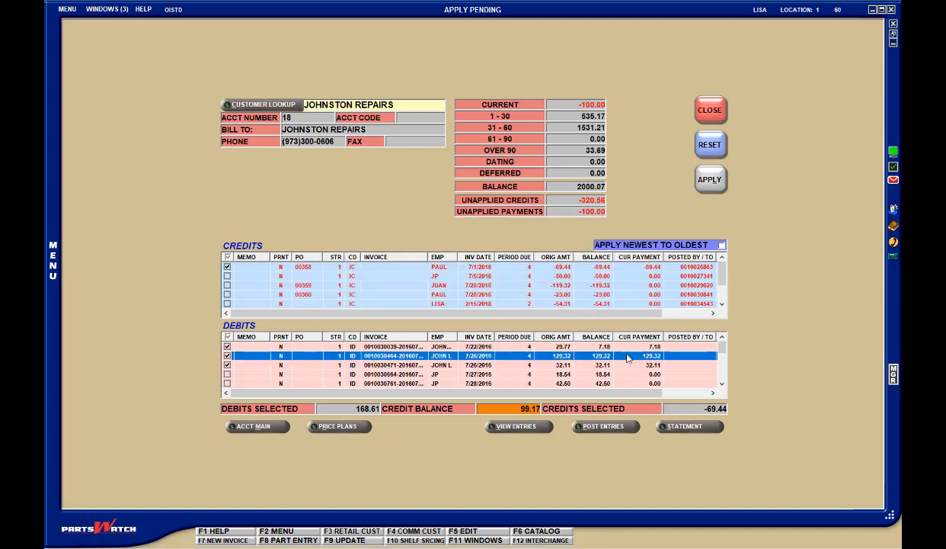
Step: Return to Post Entries and enter a payment received on account (ROA) of 100
left_click(598, 428)
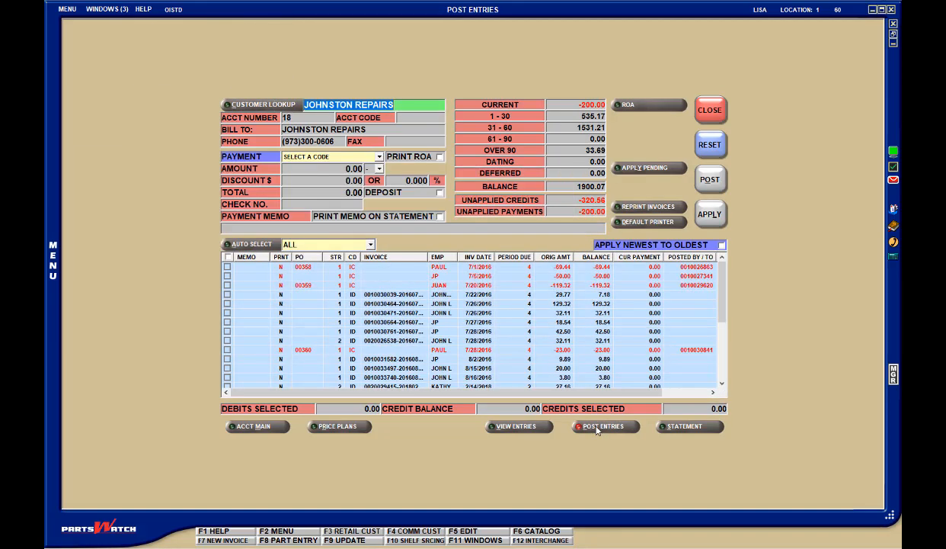
left_click(638, 111)
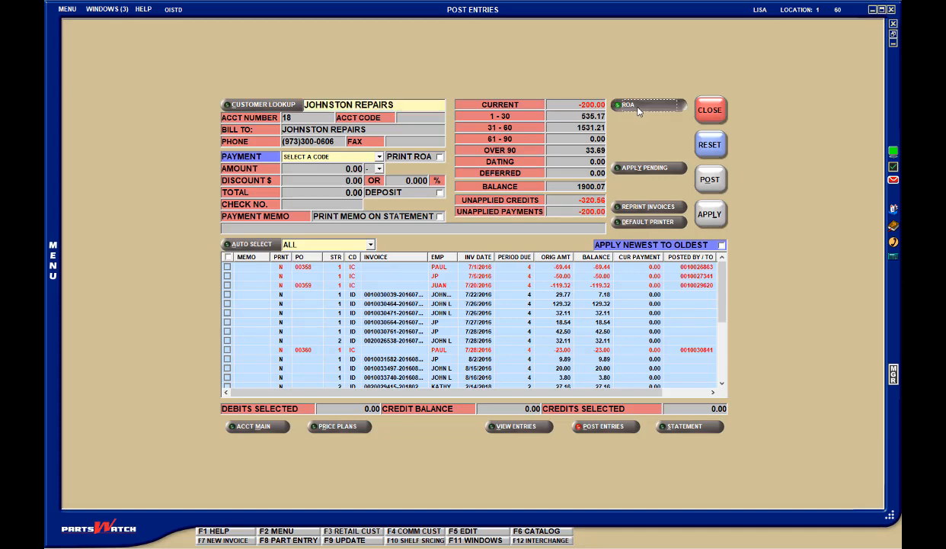
type("1")
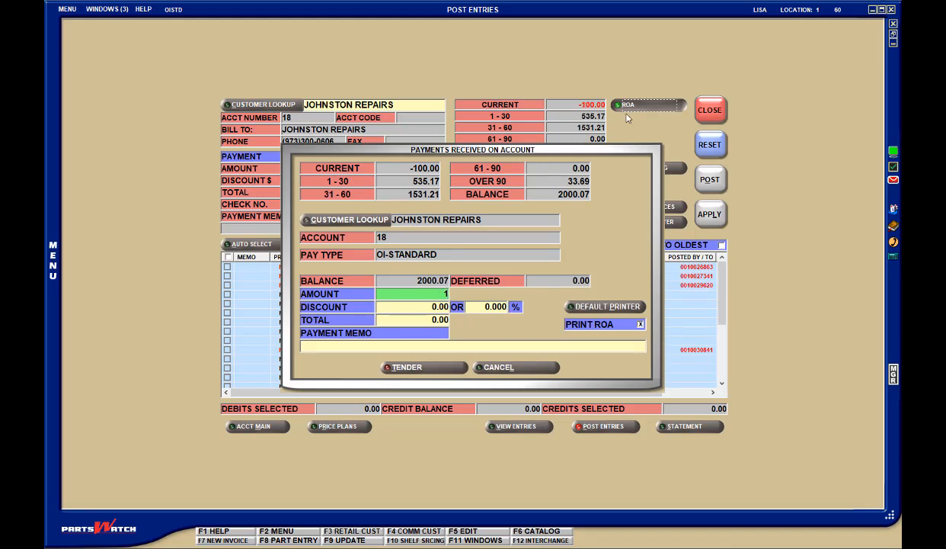
type("00.")
key("Return")
Step: Tender the on-account payment with 100.00 in cash and select its new entry at the end of the entry list
left_click(423, 369)
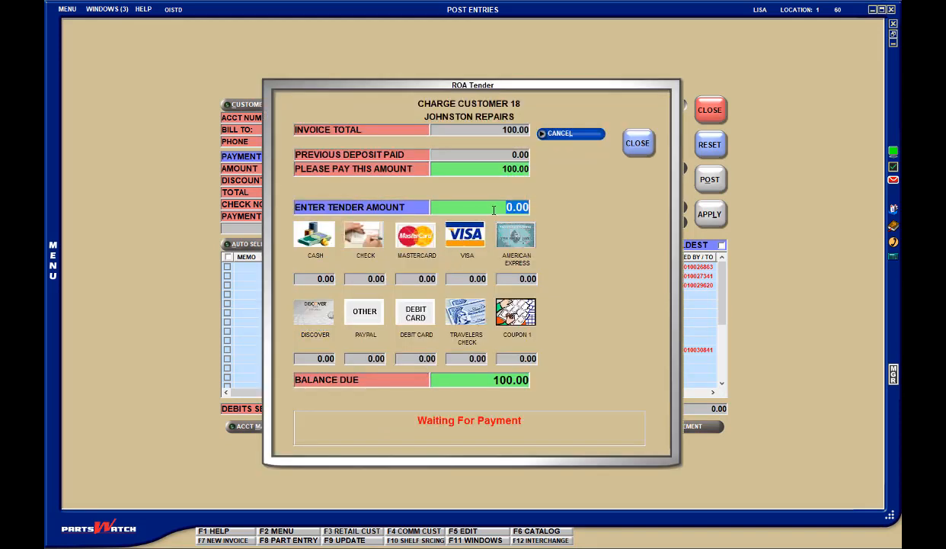
type("100")
key("Return")
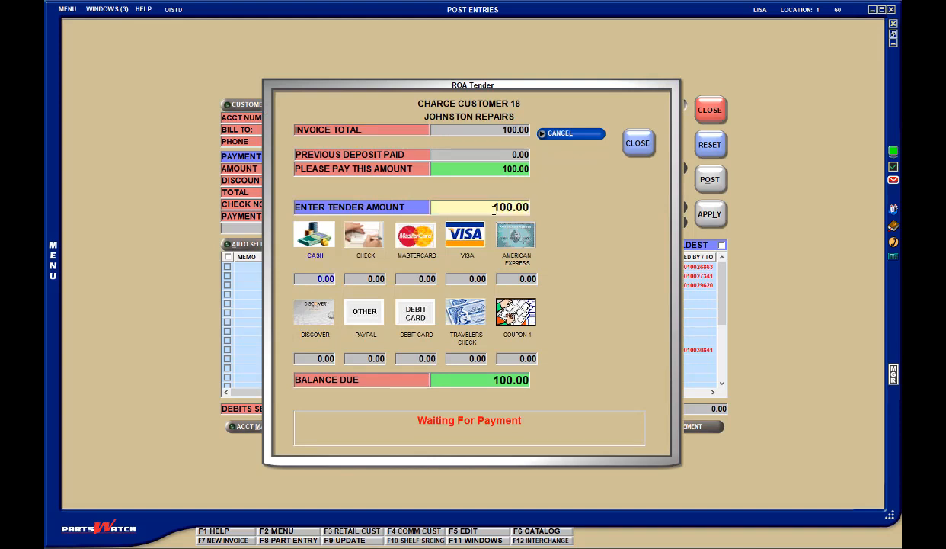
left_click(313, 230)
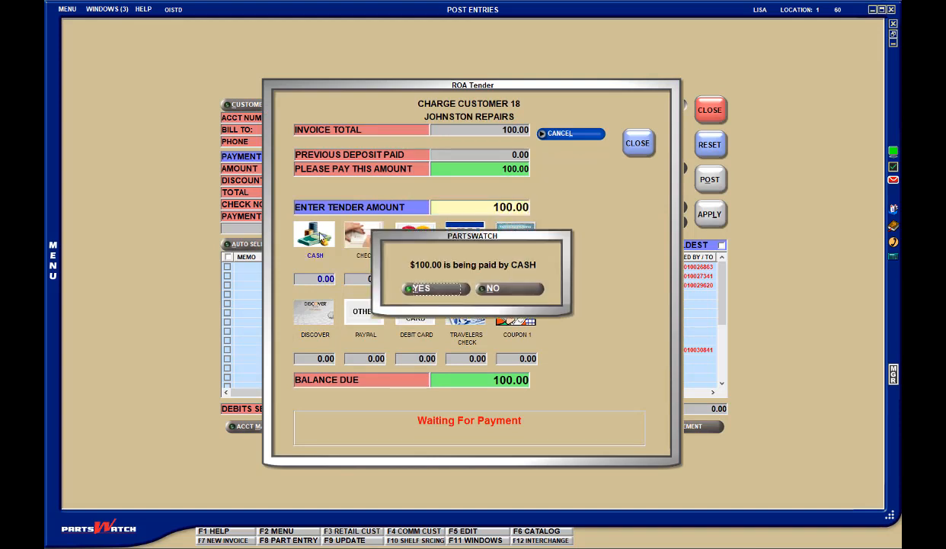
left_click(457, 291)
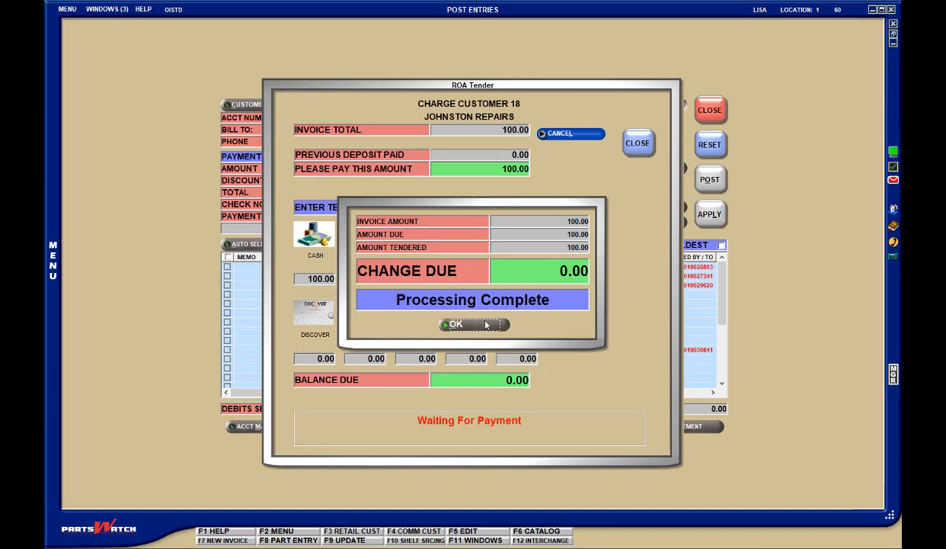
left_click(472, 323)
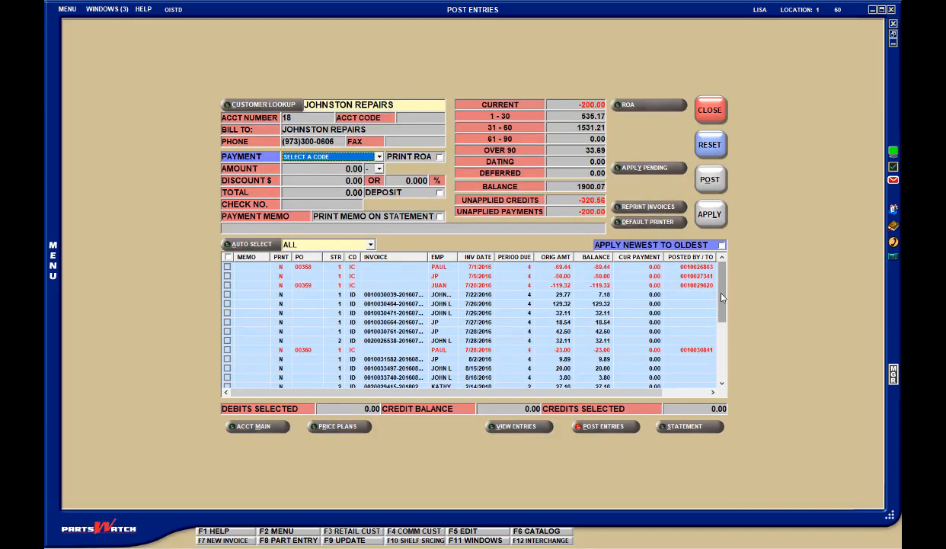
scroll(699, 305, "down", 4)
left_click(358, 378)
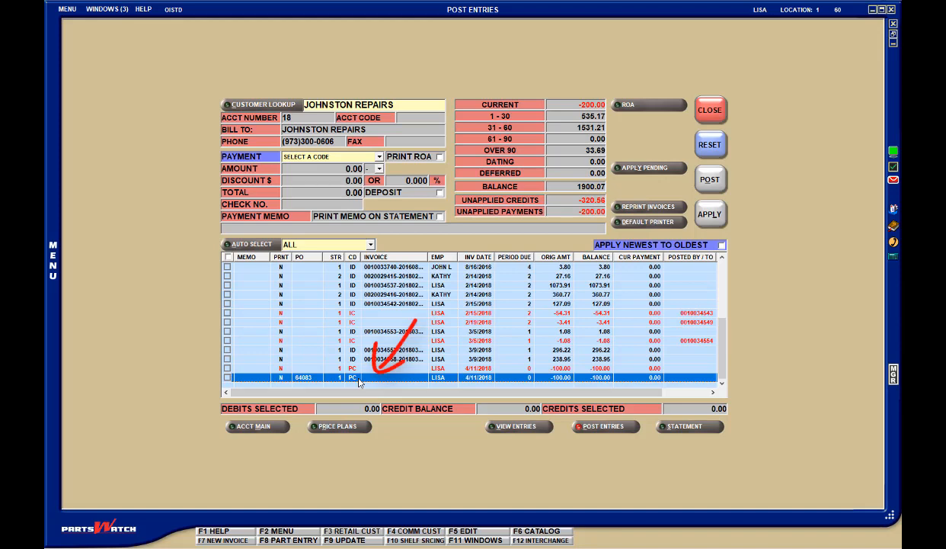